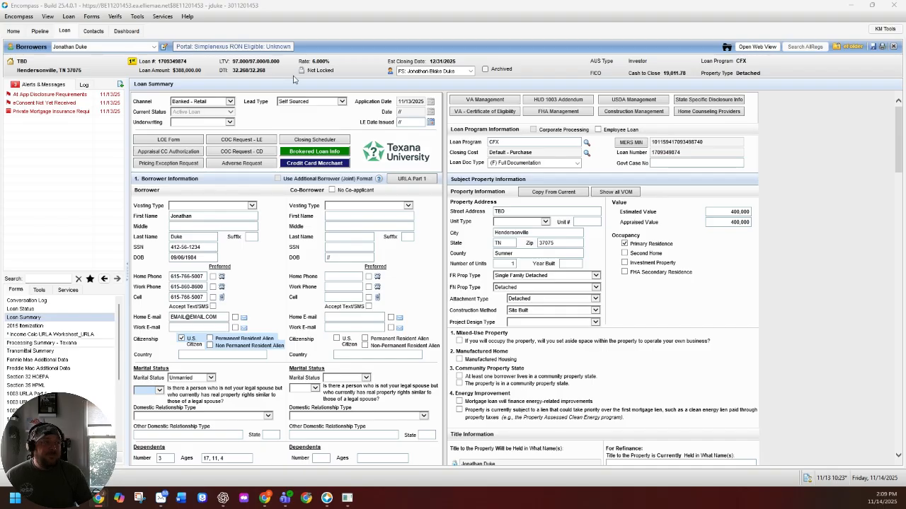
- Open the product and pricing search for this loan with Optimal Blue for Encompass as the provider
left_click(300, 70)
left_click(341, 88)
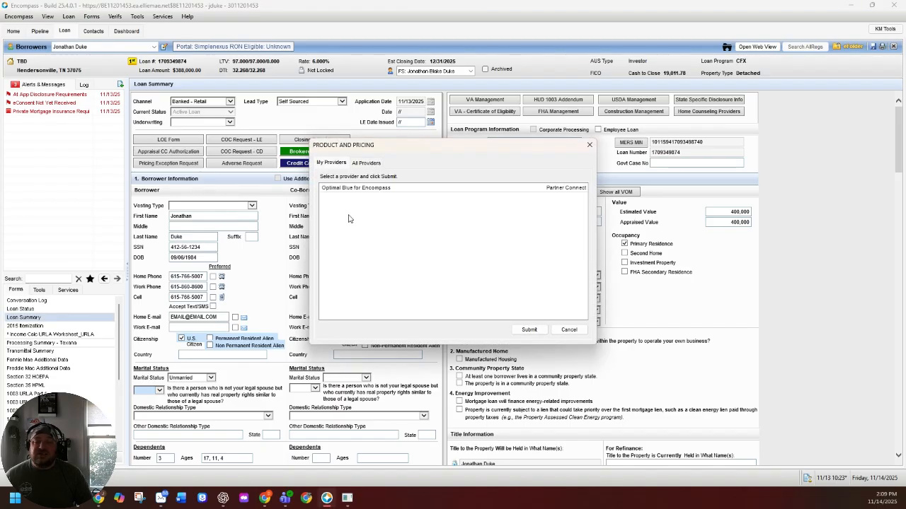
left_click(350, 189)
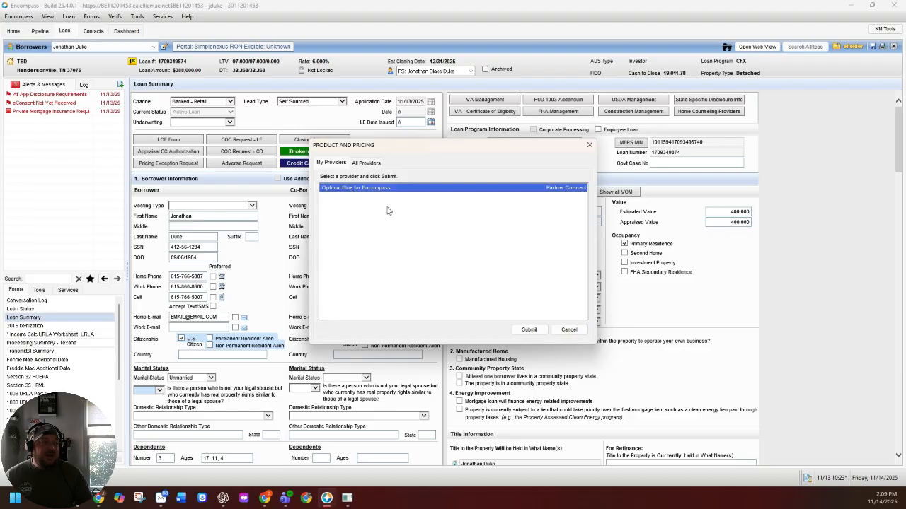
left_click(528, 330)
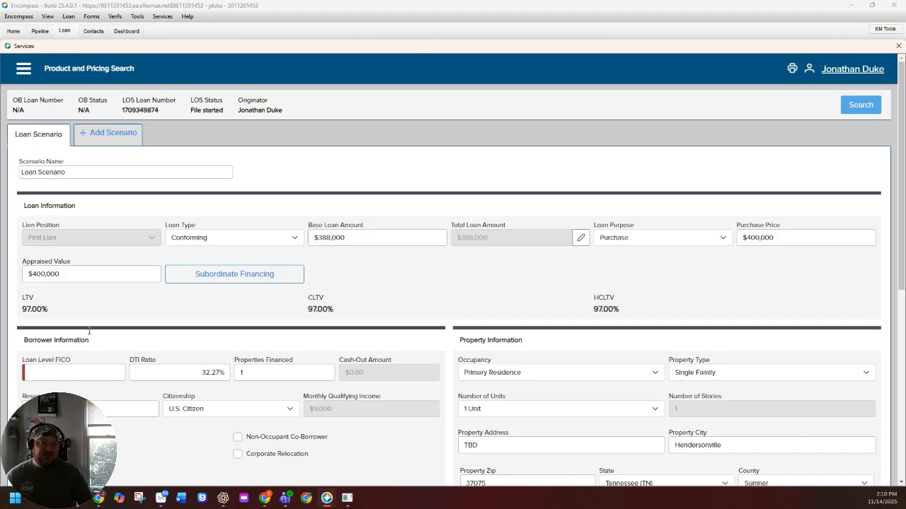
- Set the Loan Level FICO to 620, review the remaining loan scenario fields and run the product search
left_click(67, 372)
type("6")
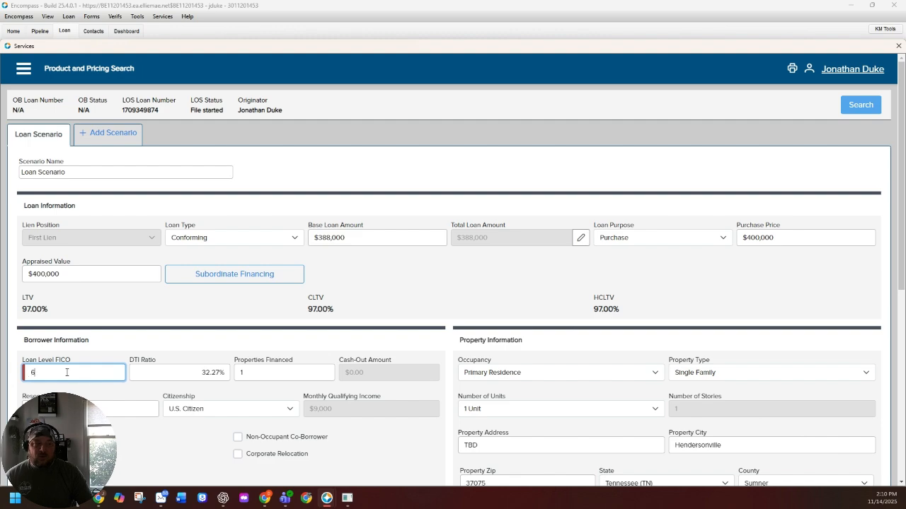
type("20")
left_click(423, 301)
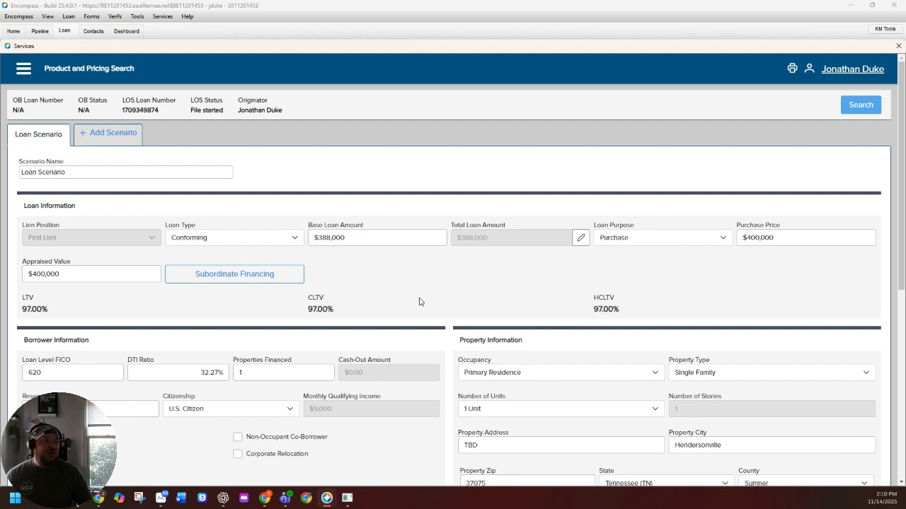
scroll(444, 405, "down", 1)
scroll(444, 405, "down", 1)
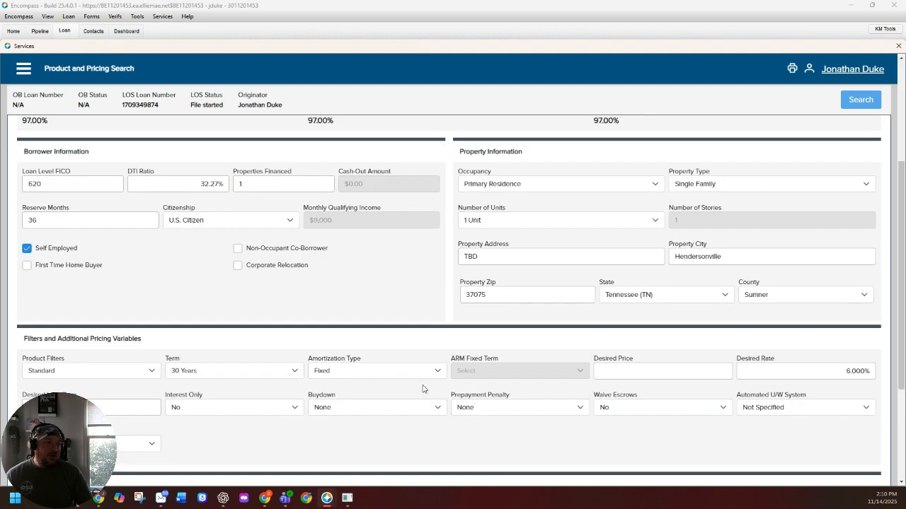
scroll(429, 370, "down", 1)
scroll(425, 371, "down", 2)
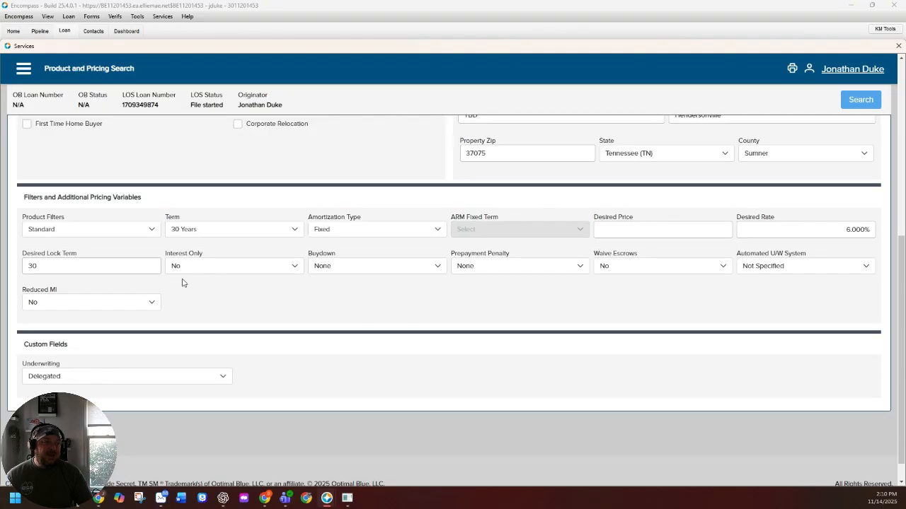
left_click(859, 104)
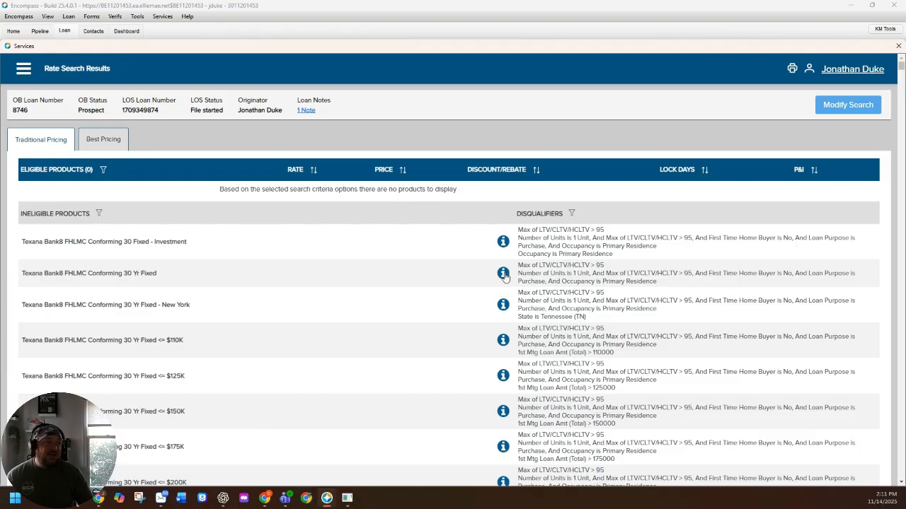
- Examine the ineligible products and their disqualifiers in the rate search results
left_click_drag(23, 215, 112, 219)
scroll(525, 346, "down", 3)
scroll(525, 345, "down", 10)
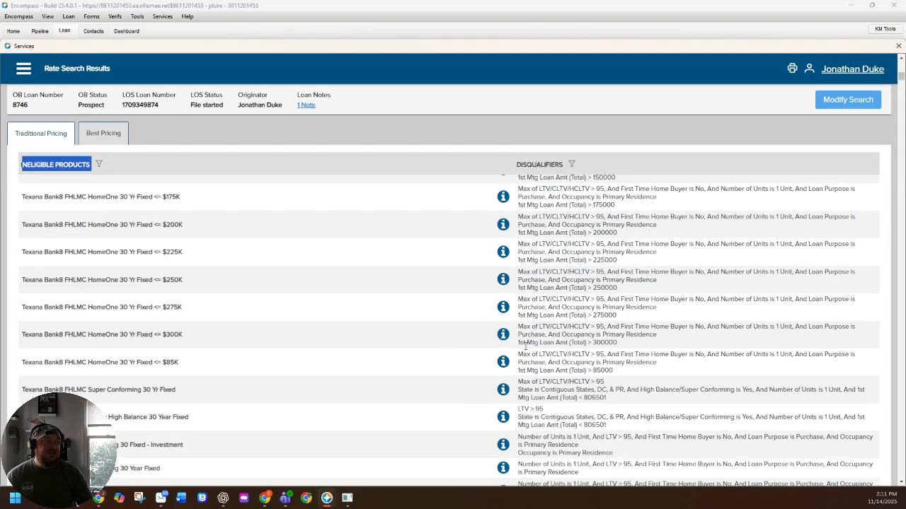
scroll(525, 345, "up", 7)
scroll(525, 346, "up", 5)
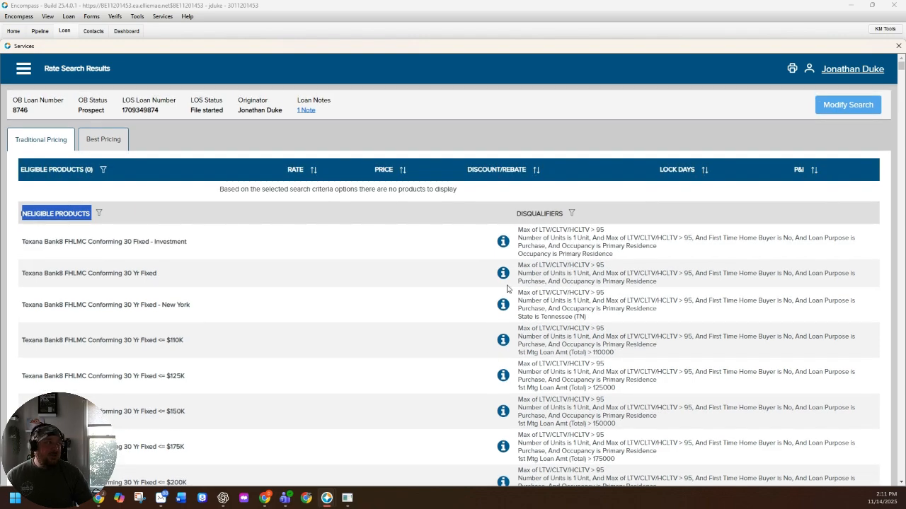
- Return to the search criteria and set the Loan Level FICO to 720
left_click(839, 115)
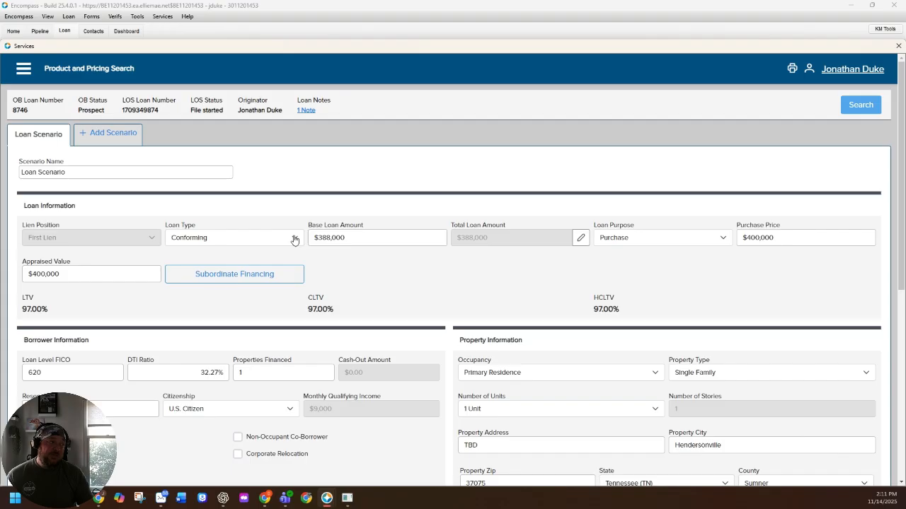
scroll(526, 285, "down", 3)
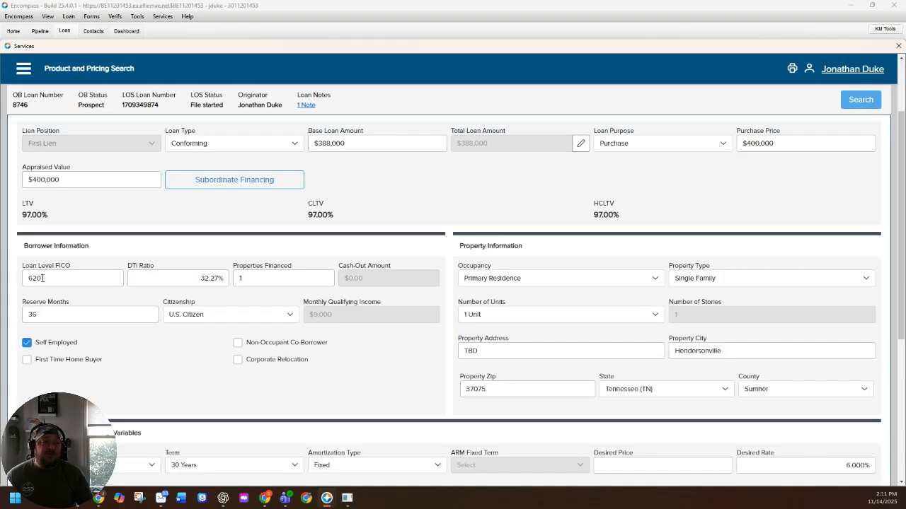
double_click(42, 278)
type("720")
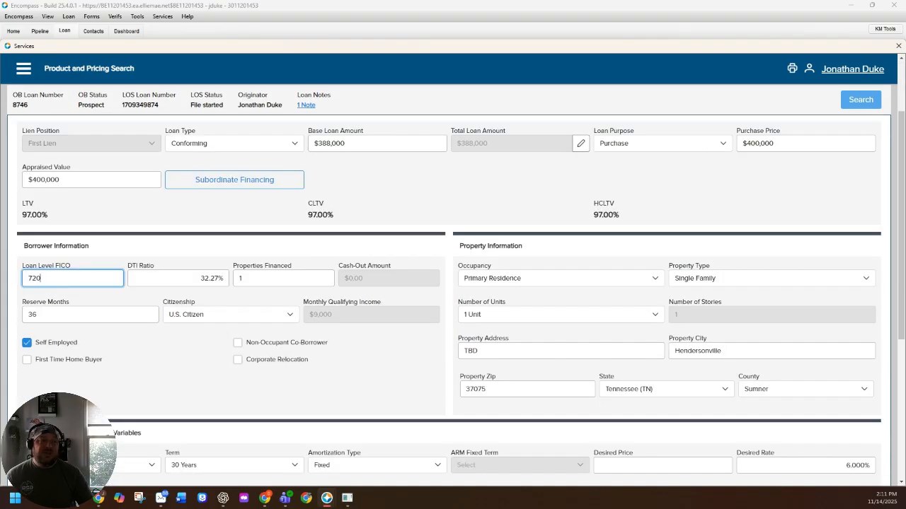
left_click(245, 232)
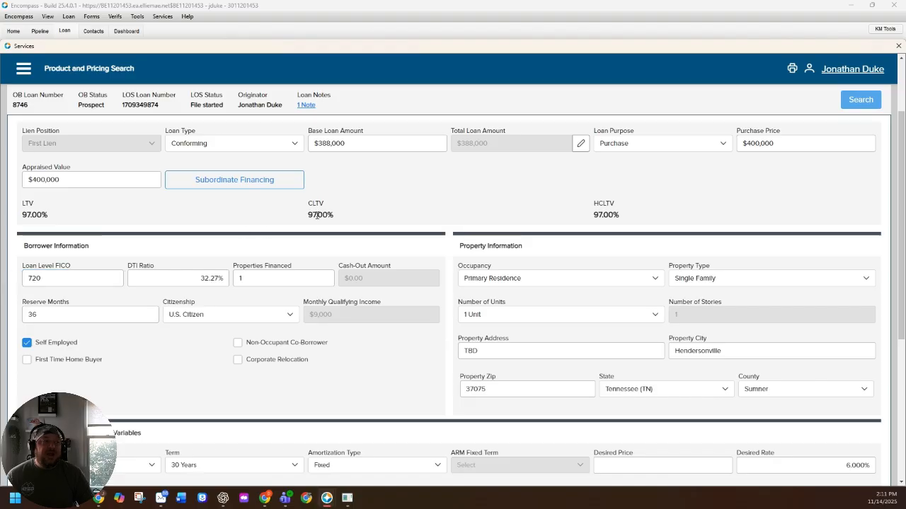
- Mark the borrower as a First Time Home Buyer, then clear that option again
left_click_drag(309, 217, 325, 215)
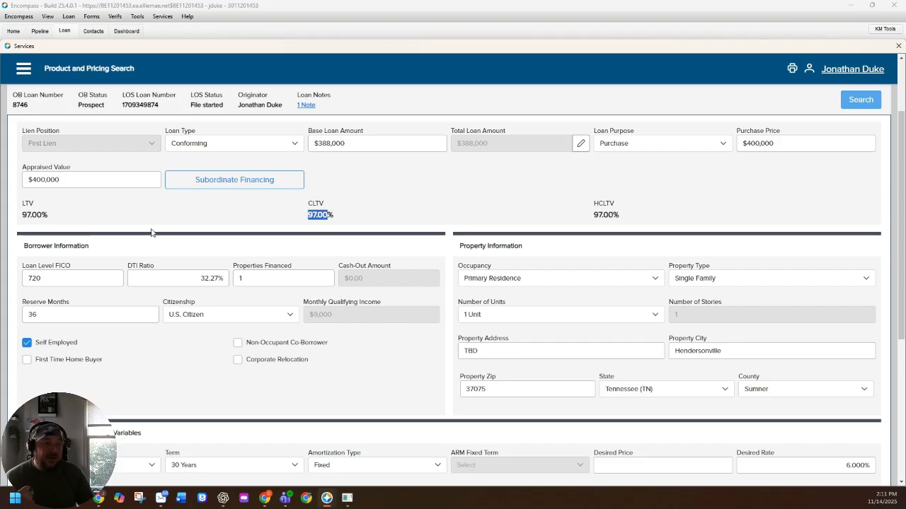
left_click(27, 361)
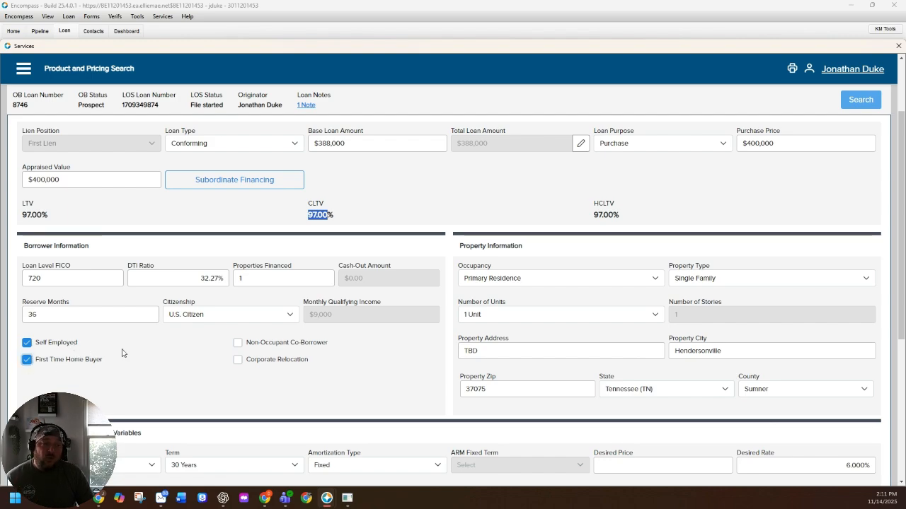
left_click(26, 360)
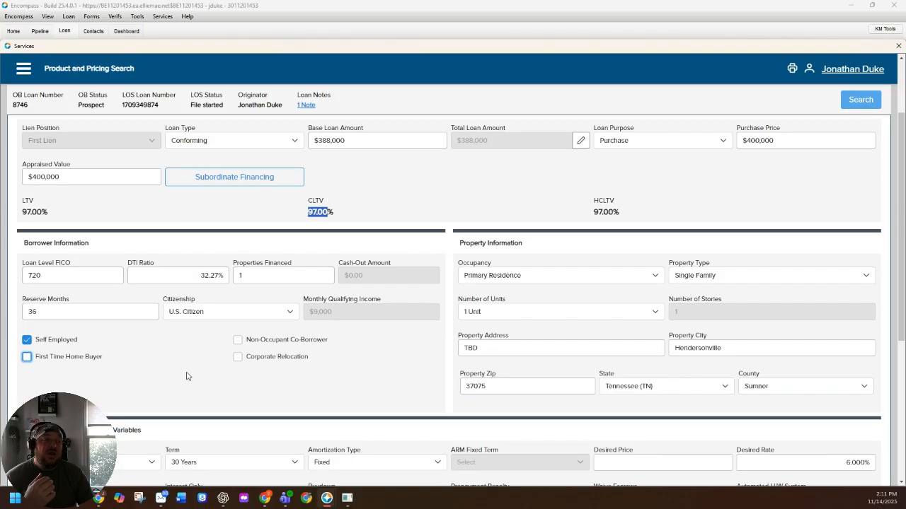
- Set the Product Filters to Affordable only, deselecting Standard
scroll(188, 374, "down", 3)
left_click(149, 375)
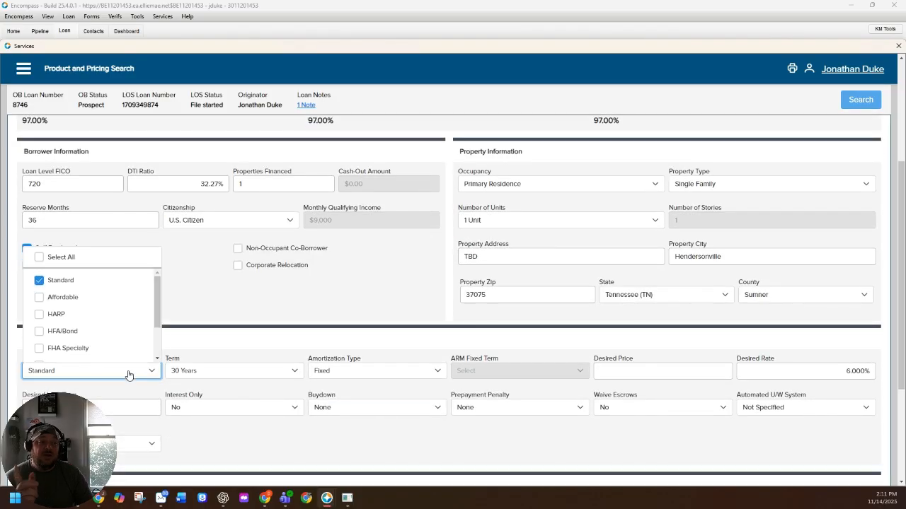
left_click(50, 301)
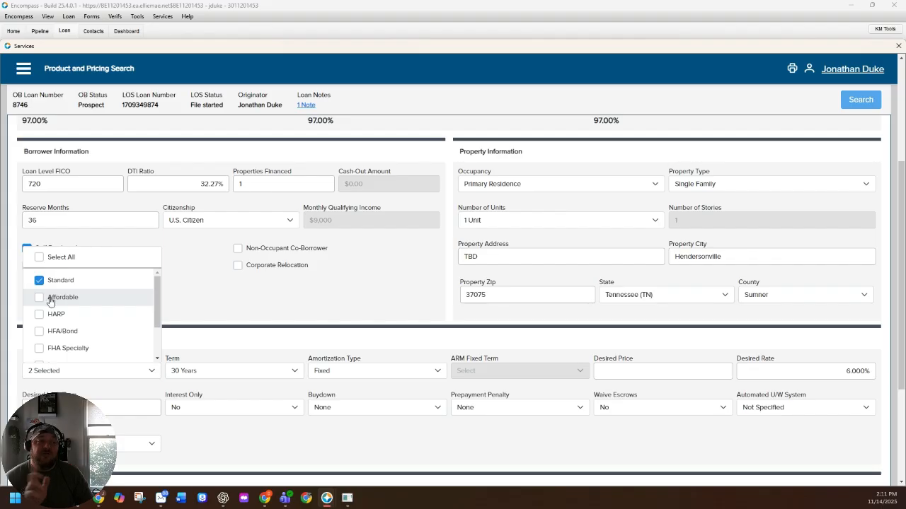
left_click(47, 283)
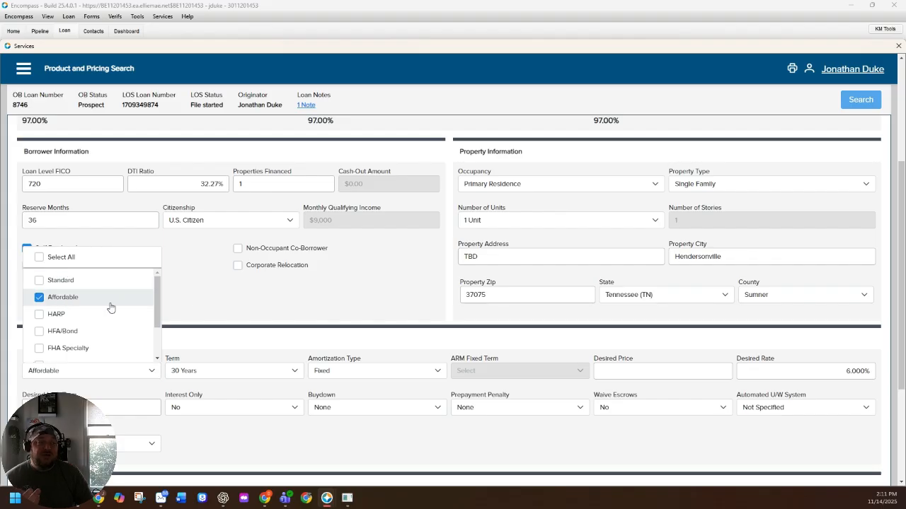
left_click(189, 303)
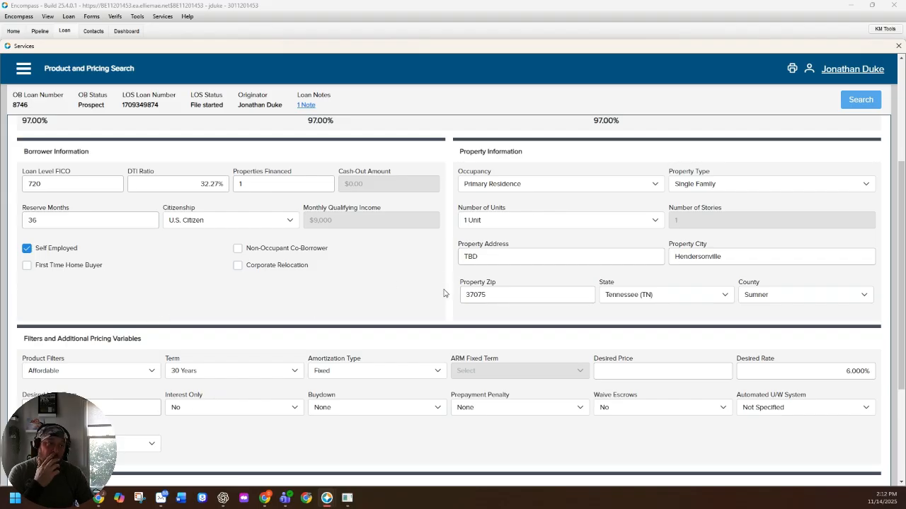
- Run the product search with First Time Home Buyer checked and Standard as the only product filter
scroll(444, 293, "up", 3)
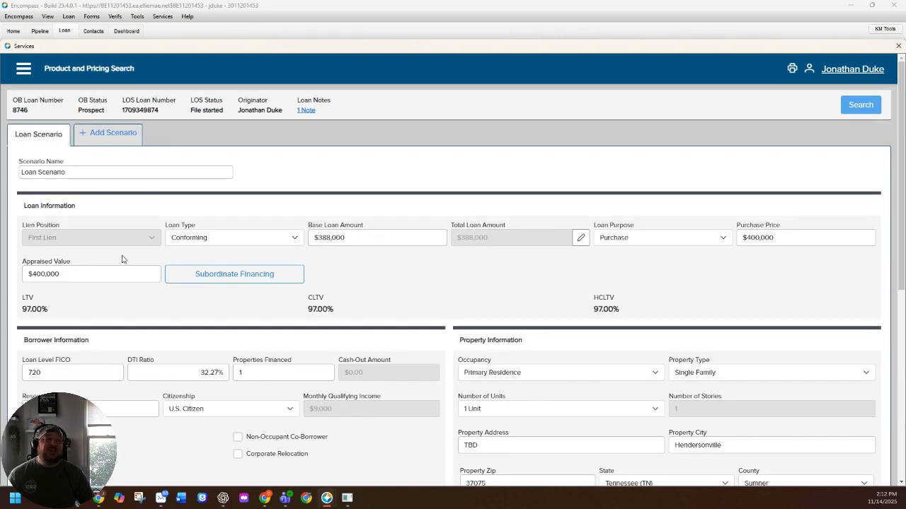
scroll(113, 311, "down", 4)
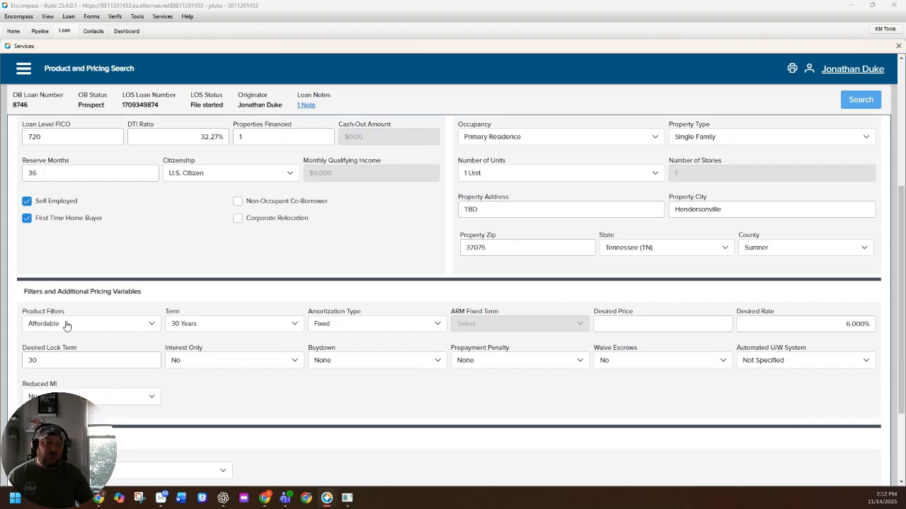
left_click(66, 325)
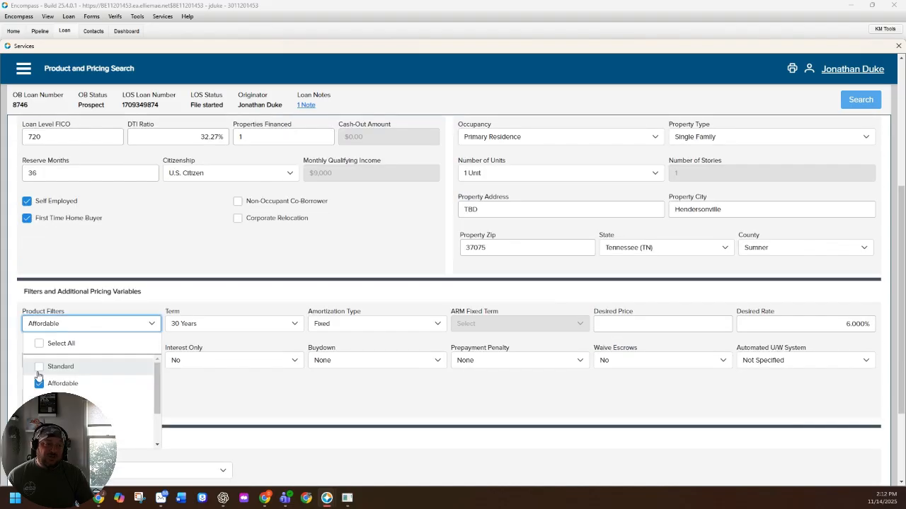
left_click(57, 365)
left_click(57, 382)
left_click(304, 242)
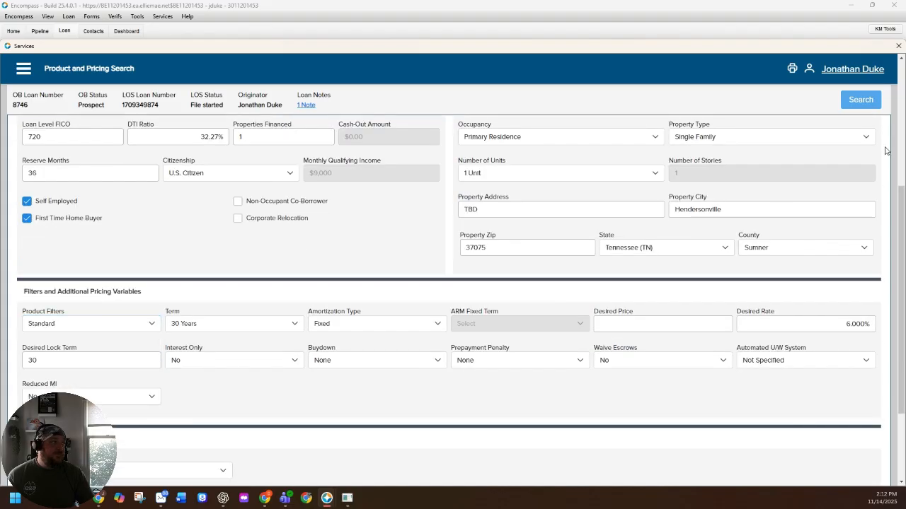
left_click(860, 99)
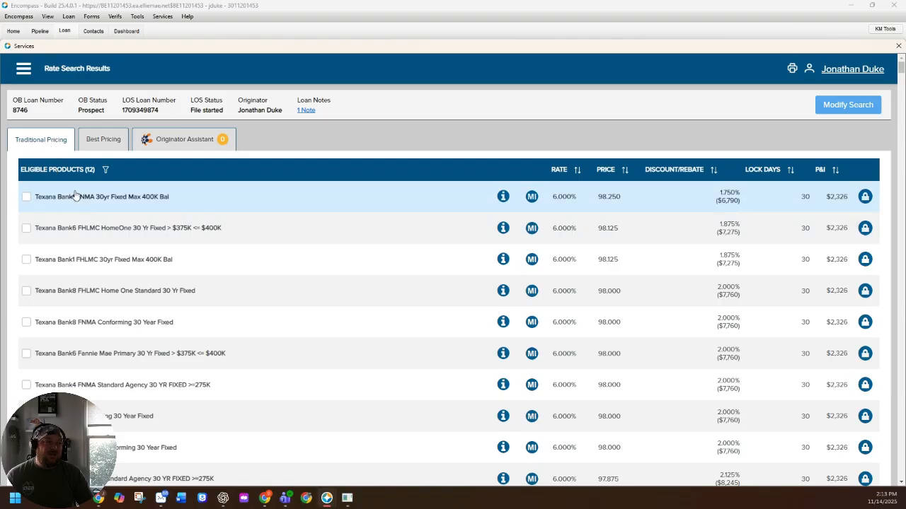
- Expand Texana Bank1 FNMA 30yr Fixed Max 400K Bal and examine its prices by rate and lock period
left_click(139, 197)
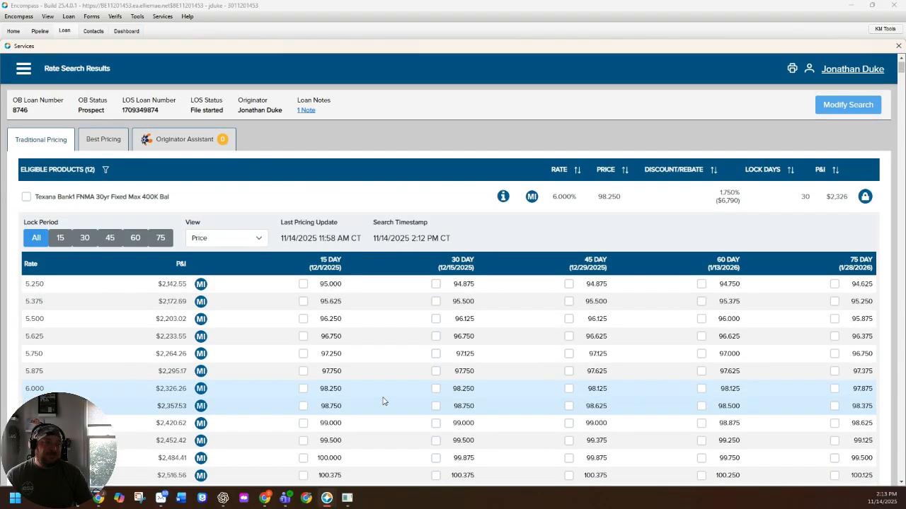
scroll(384, 399, "down", 3)
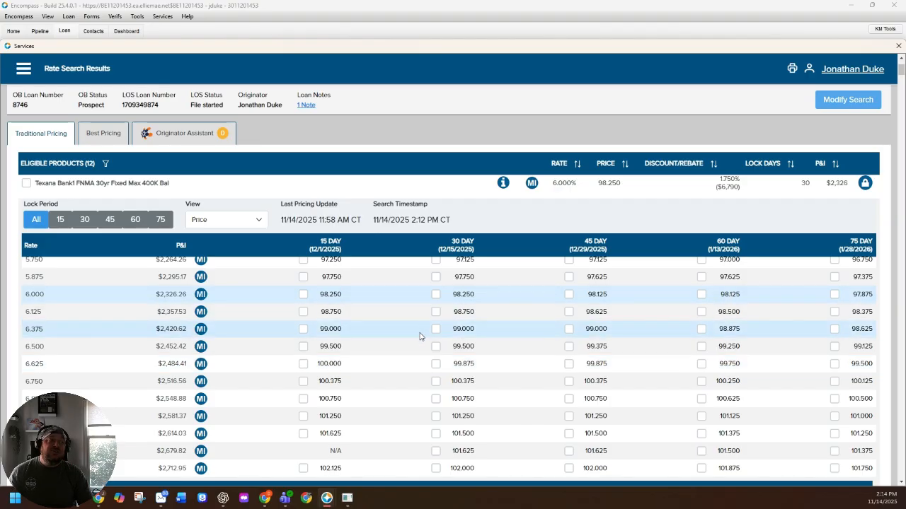
scroll(417, 336, "up", 3)
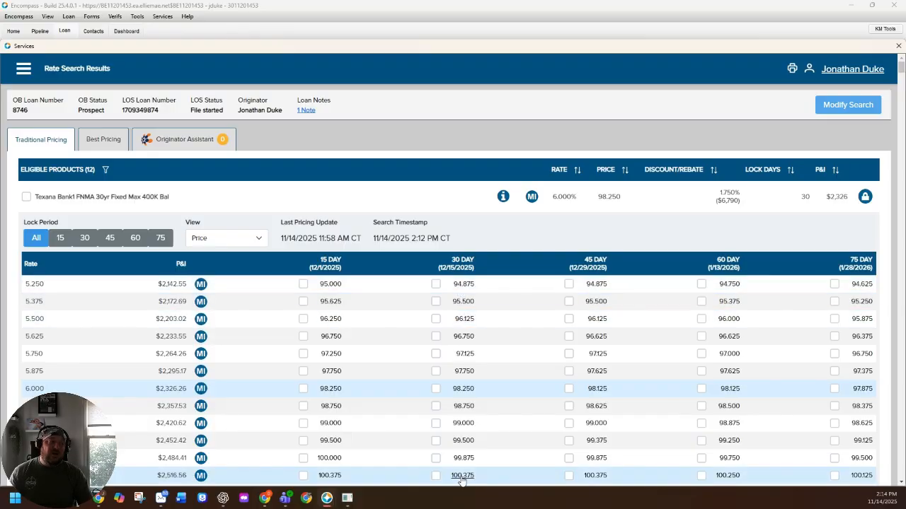
scroll(461, 398, "down", 3)
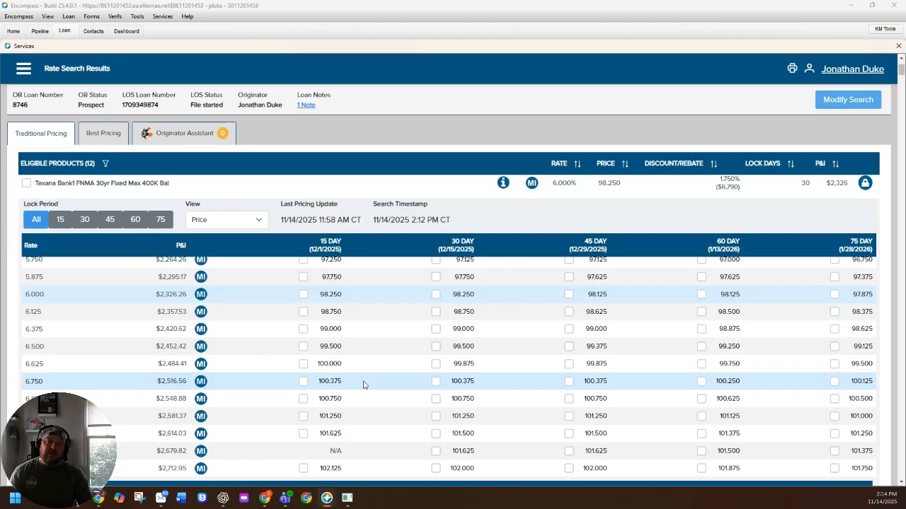
scroll(398, 397, "up", 2)
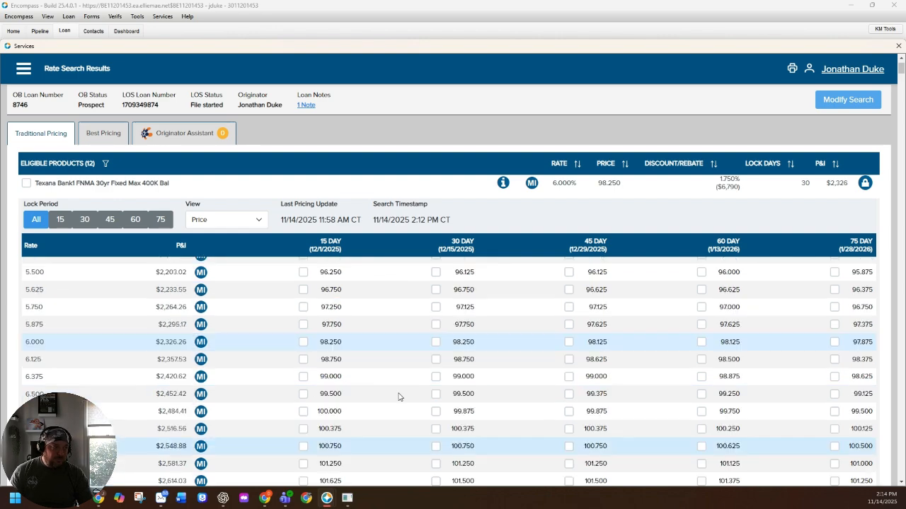
scroll(398, 397, "down", 2)
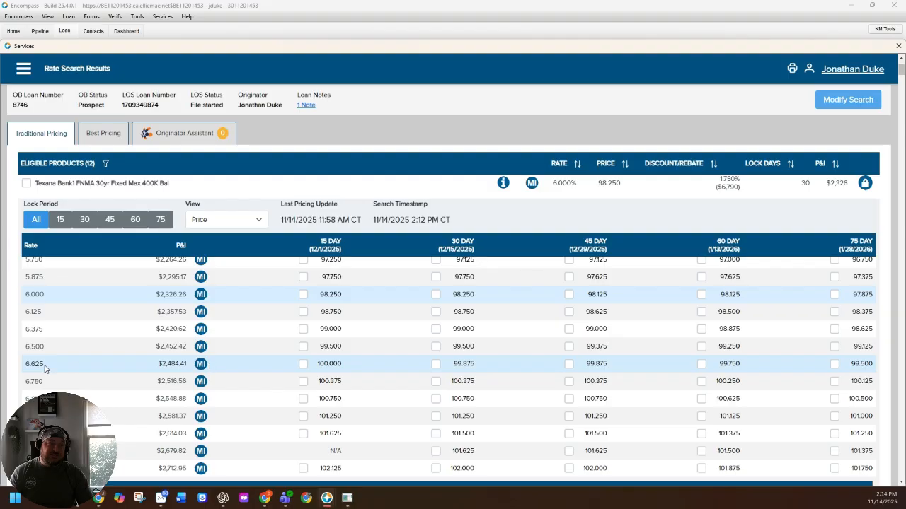
- Order Best Ex mortgage insurance quotes for the 6.625% rate with AU Result DU Approve/Eligible and Standard GSE coverage
left_click(201, 364)
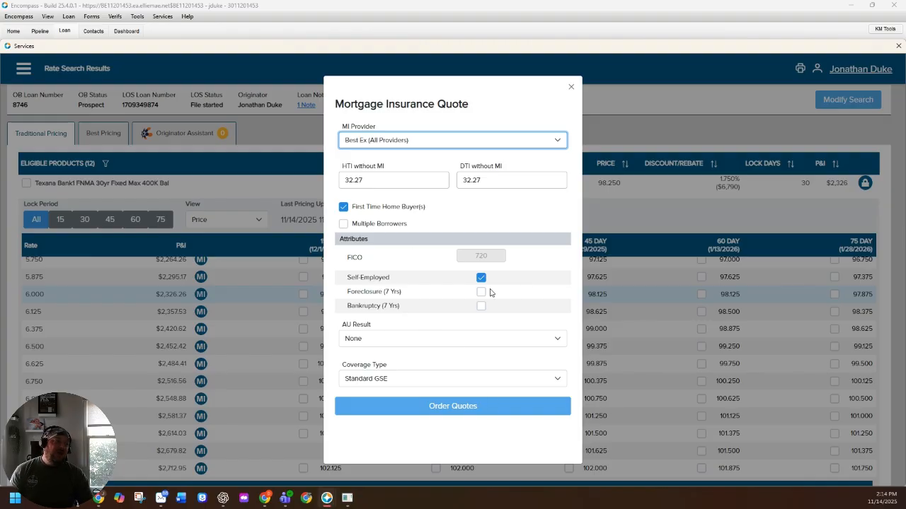
left_click(404, 343)
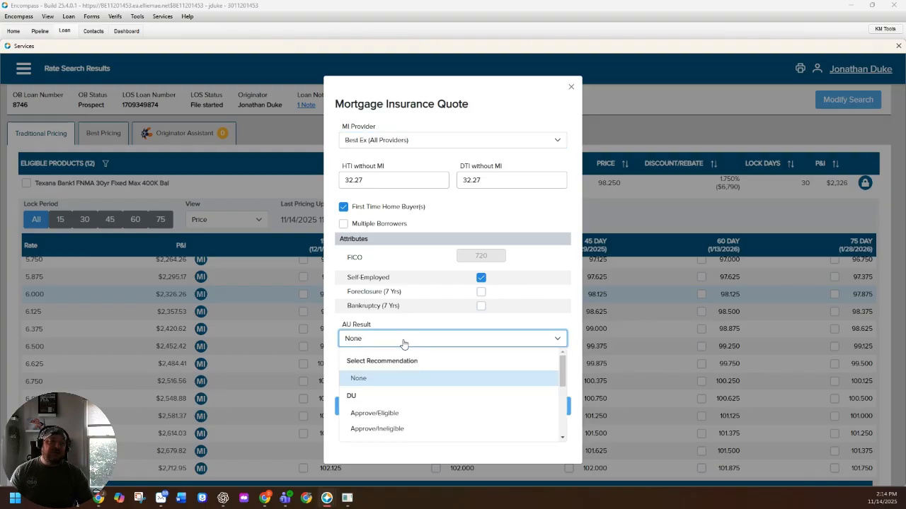
left_click(392, 416)
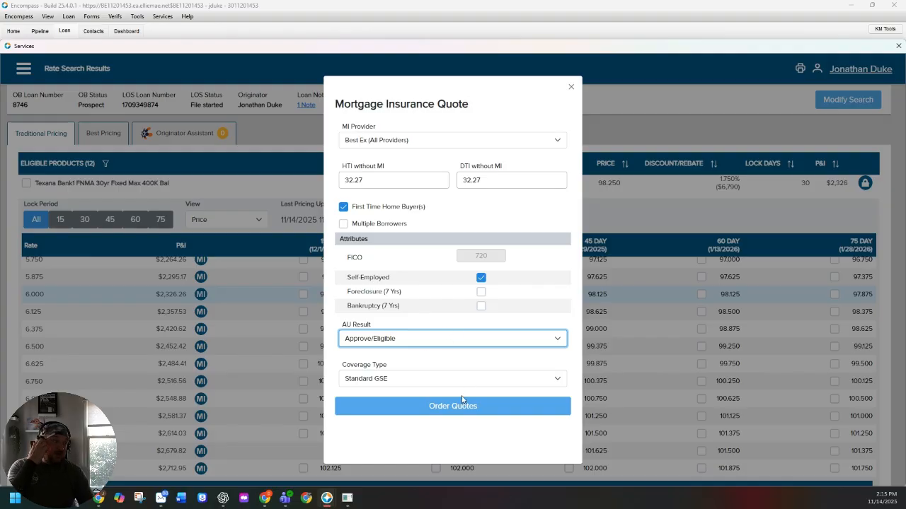
left_click(393, 381)
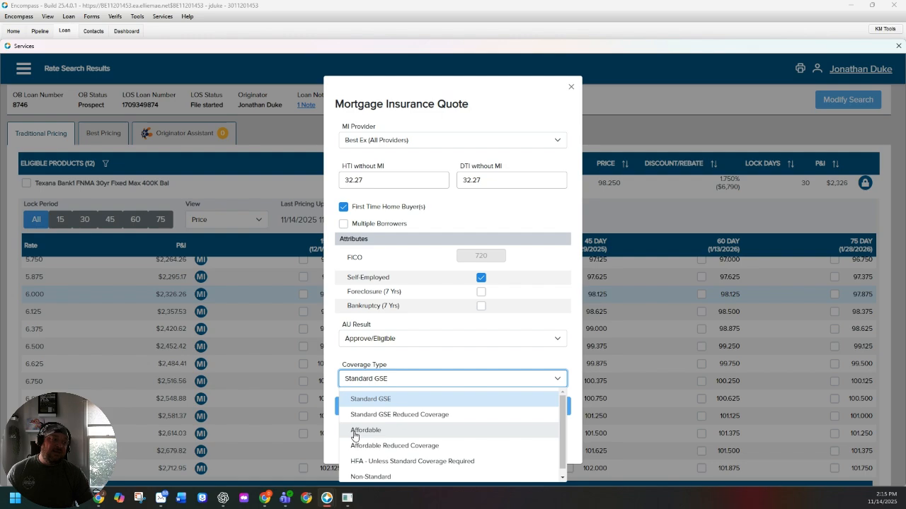
left_click(365, 401)
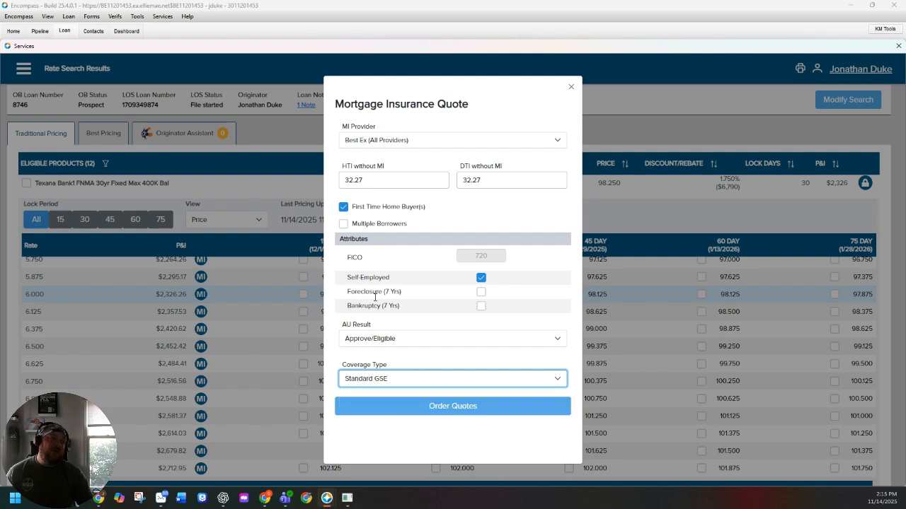
left_click(413, 405)
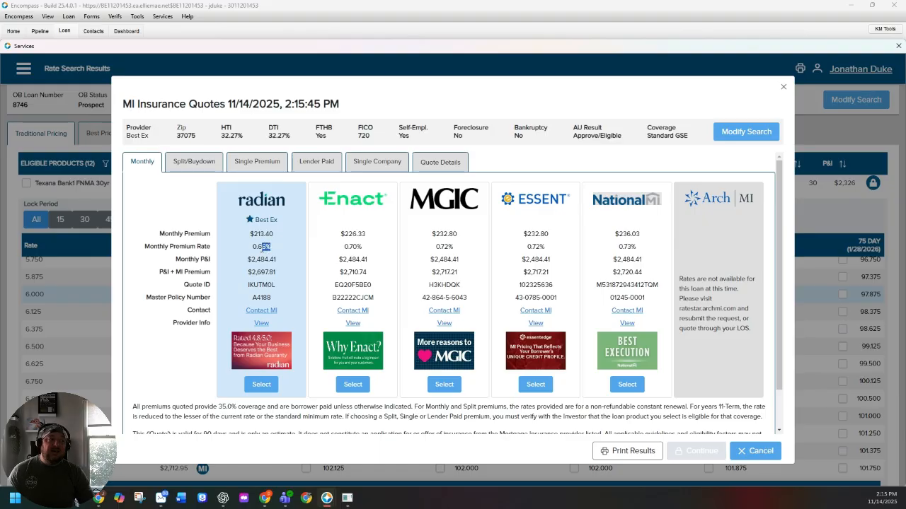
- Examine Radian's monthly premium rate and monthly P&I in the Best Ex quote
left_click_drag(258, 247, 270, 246)
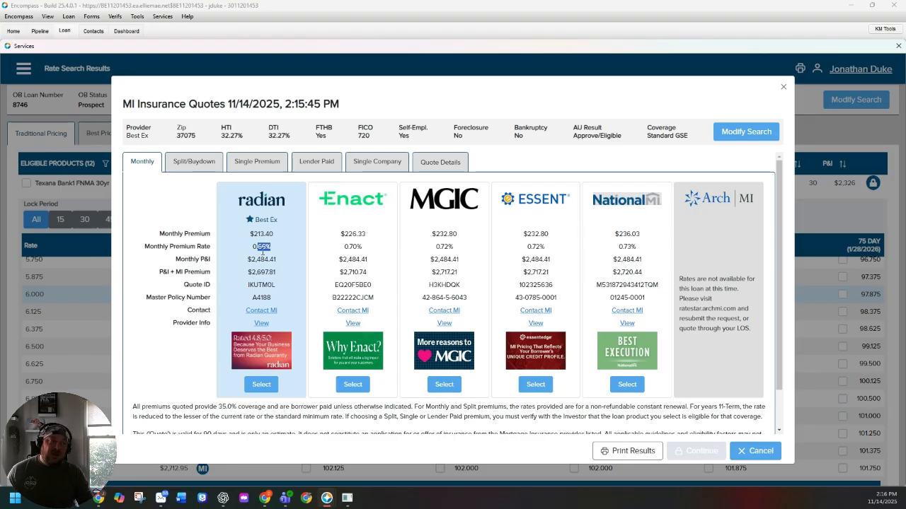
left_click_drag(251, 247, 267, 247)
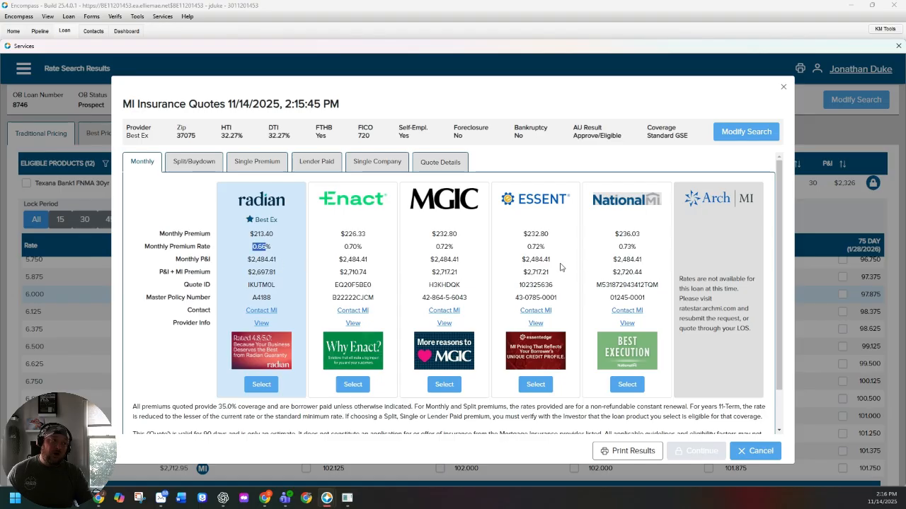
left_click(252, 259)
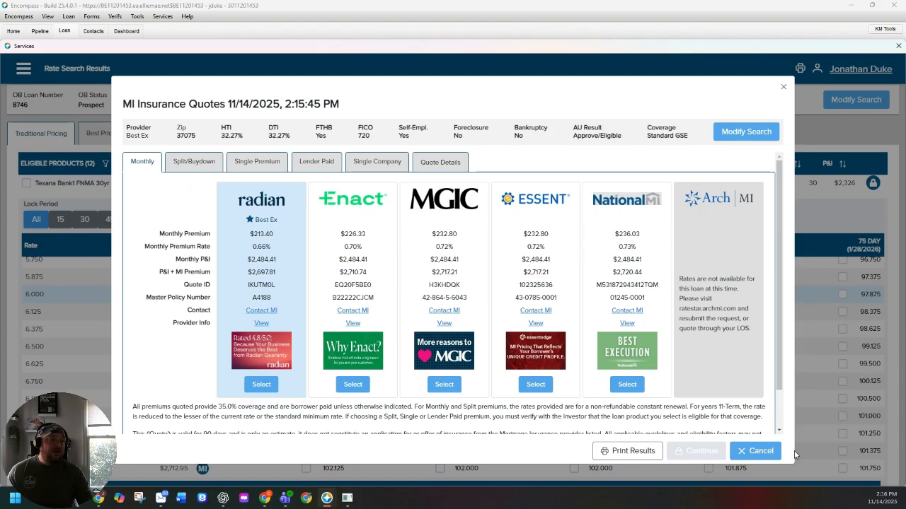
- Compare the Single Premium, Lender Paid, Split/Buydown and Monthly mortgage insurance quotes, and close the quote results
left_click(257, 163)
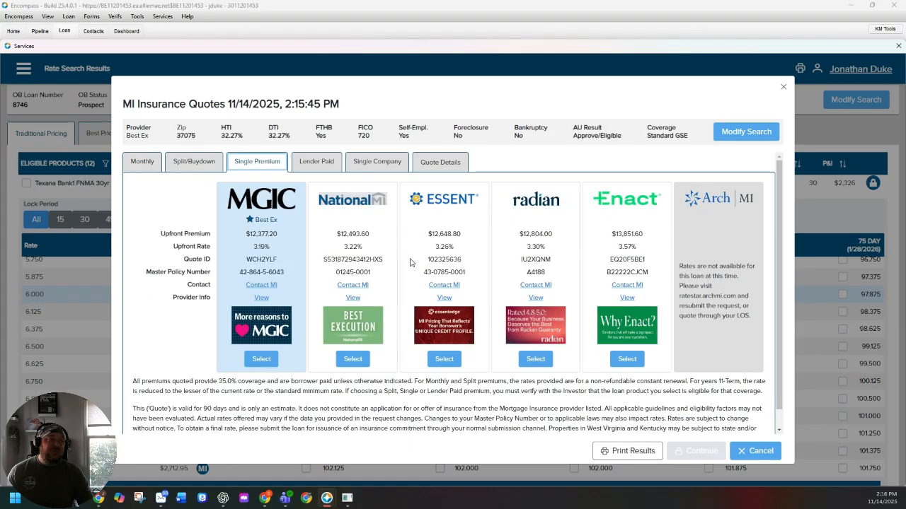
left_click(317, 163)
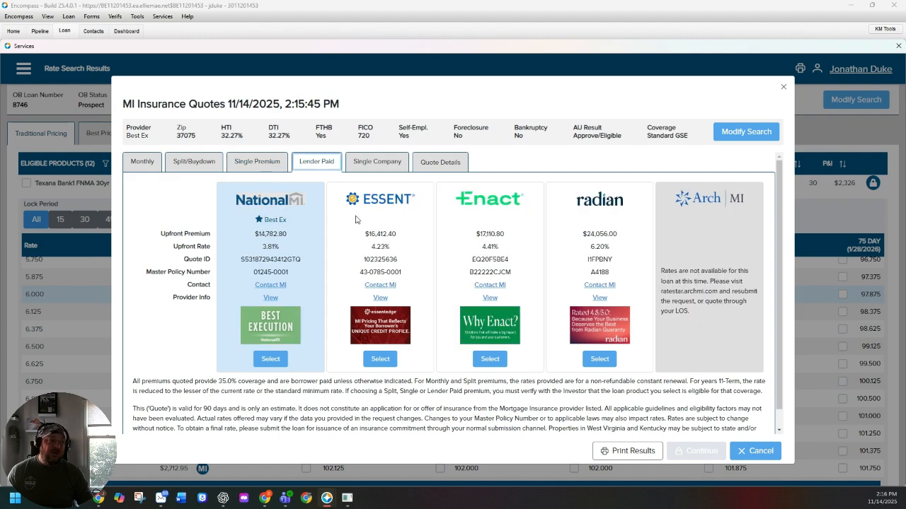
left_click(193, 162)
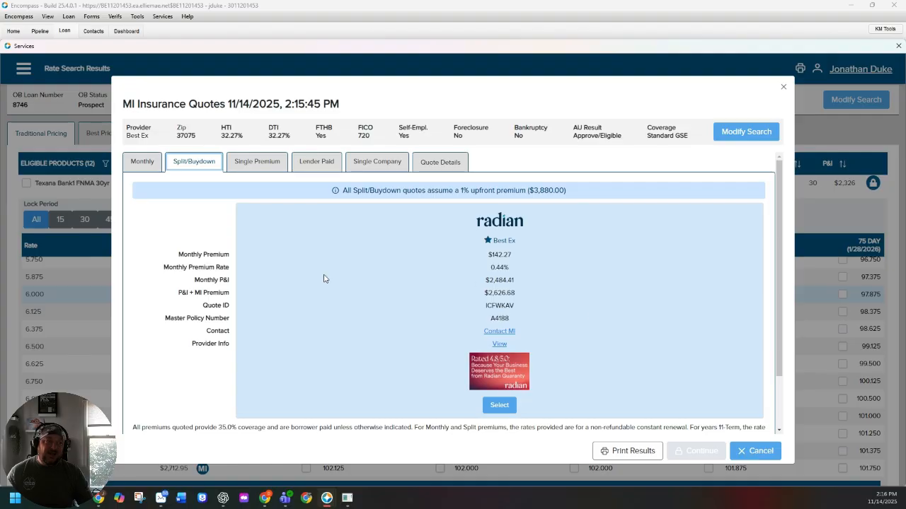
left_click(144, 164)
left_click(258, 161)
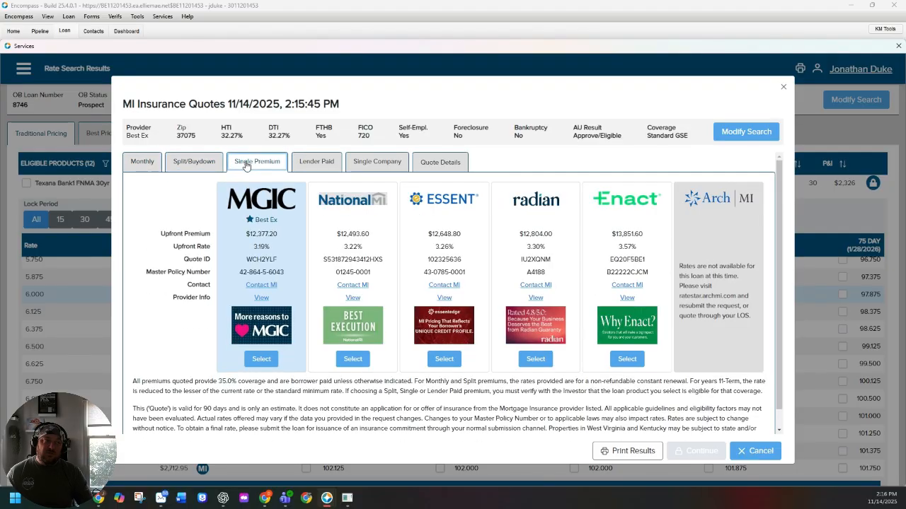
left_click(147, 165)
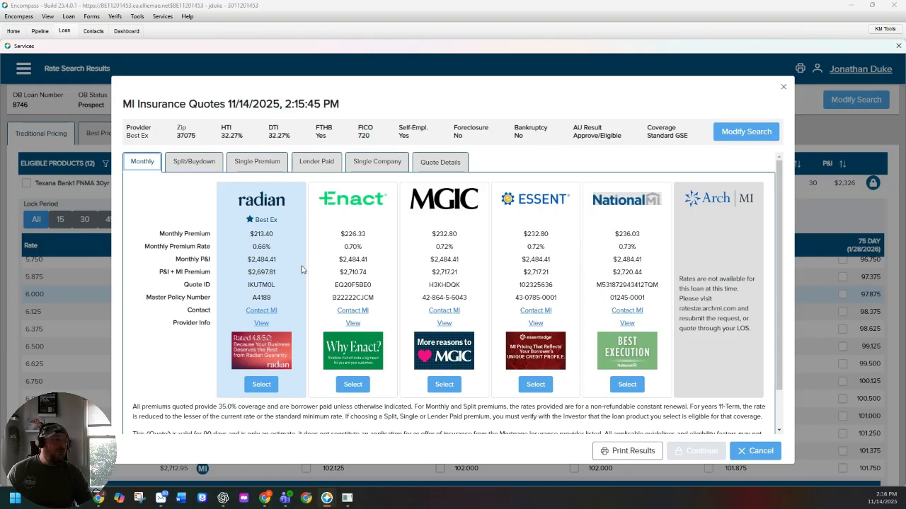
left_click(783, 87)
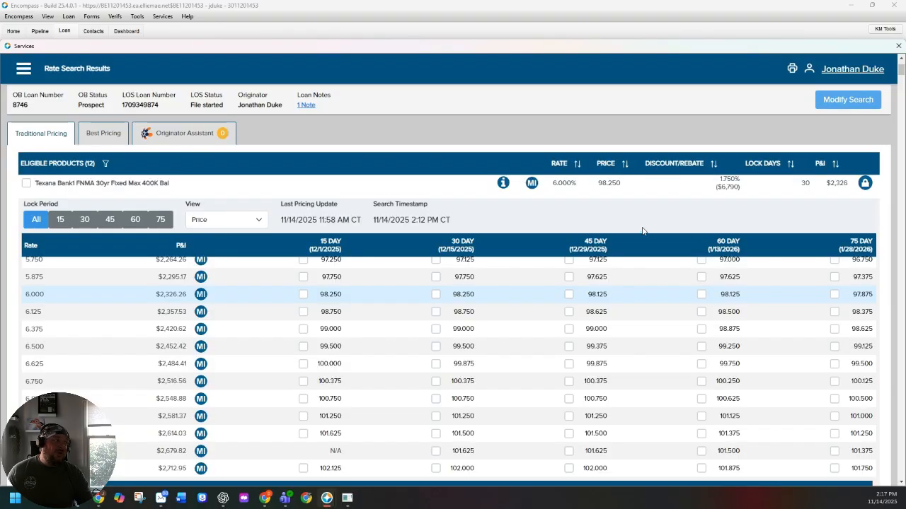
- Rerun the product search with First Time Home Buyer cleared and Affordable as the only product filter
left_click(847, 100)
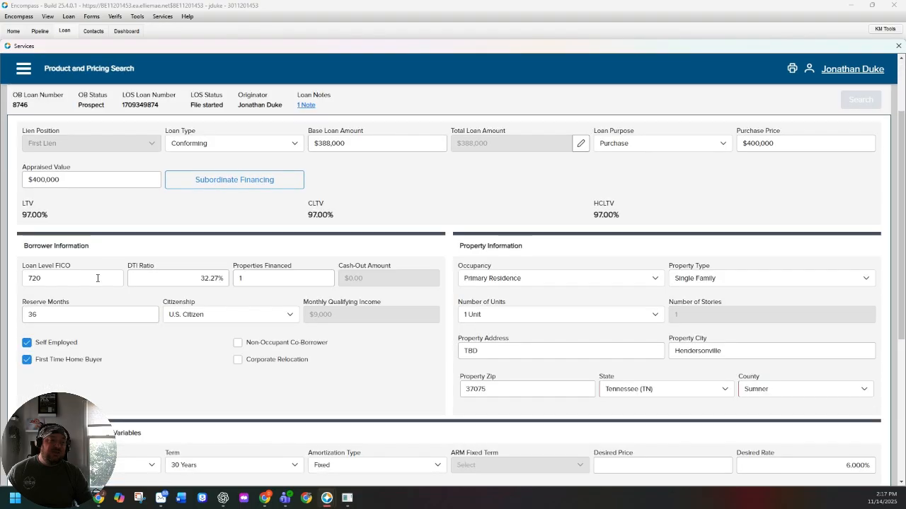
left_click(27, 359)
scroll(181, 334, "down", 2)
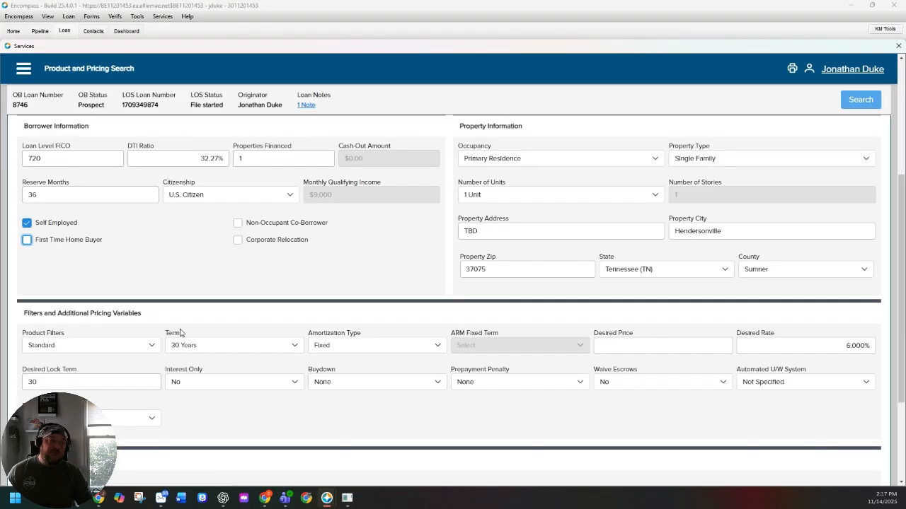
left_click(120, 322)
left_click(40, 382)
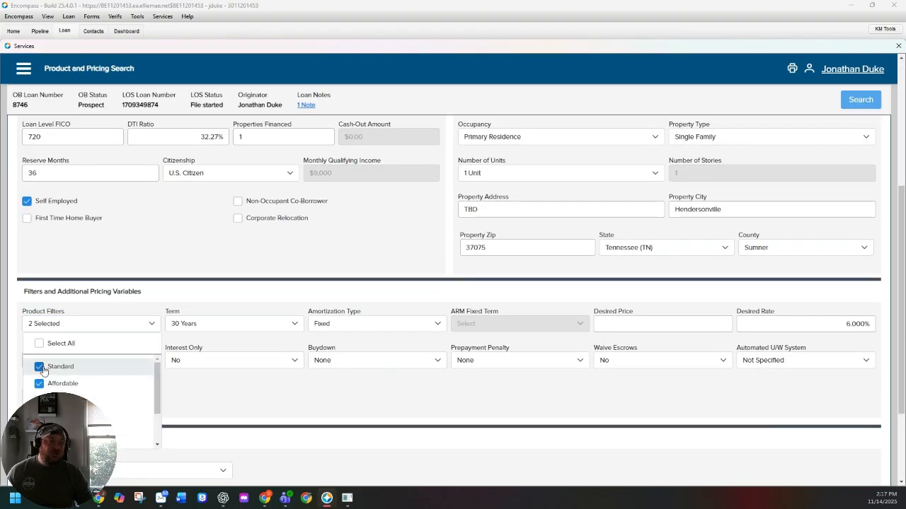
left_click(40, 366)
left_click(293, 252)
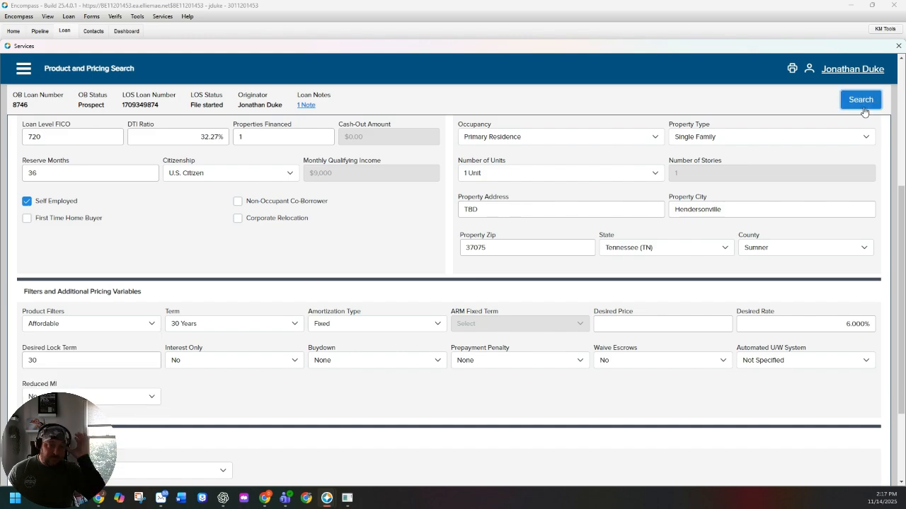
left_click(863, 107)
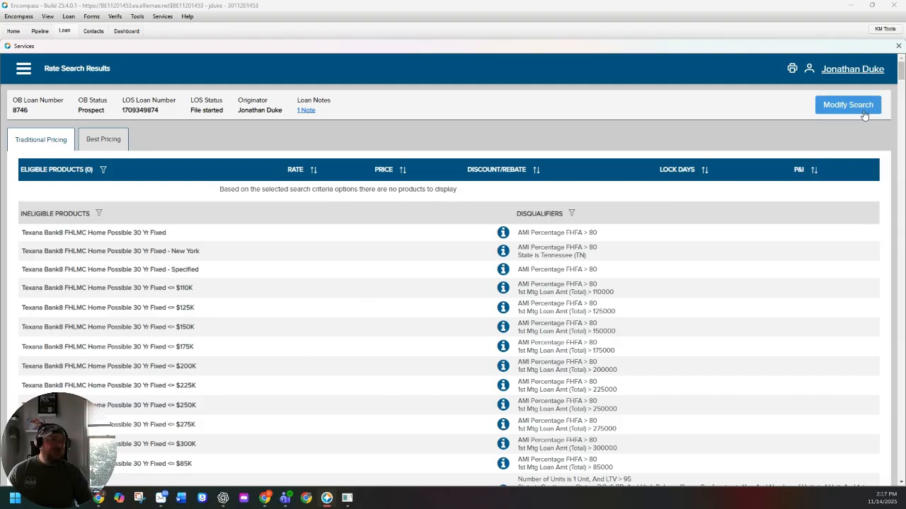
- Review the monthly qualifying income in the search criteria, rerun the search, and examine the AMI Percentage FHFA disqualifier
left_click(847, 105)
scroll(268, 342, "down", 3)
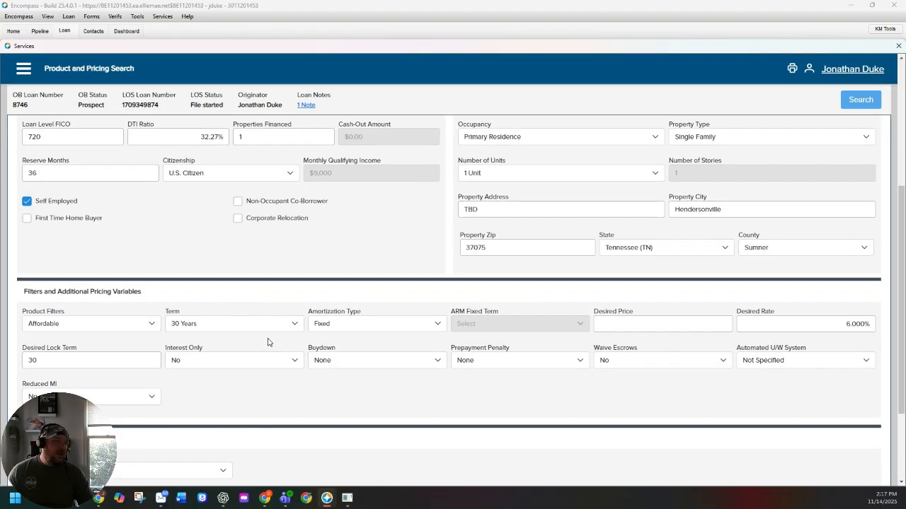
scroll(308, 220, "up", 1)
left_click(331, 220)
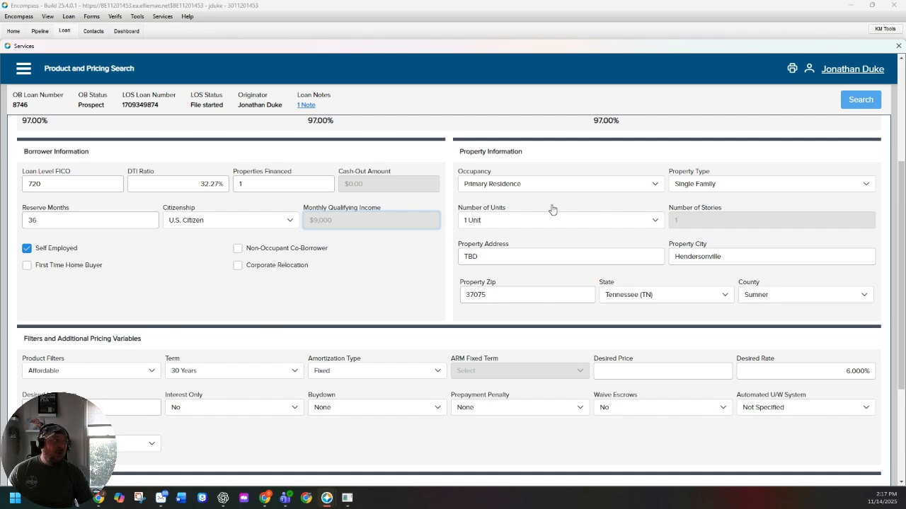
left_click(853, 105)
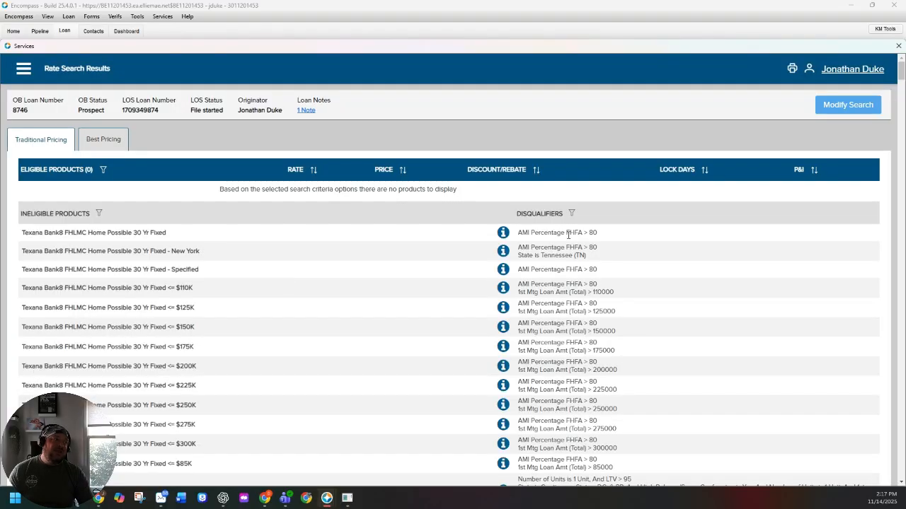
left_click_drag(536, 233, 610, 237)
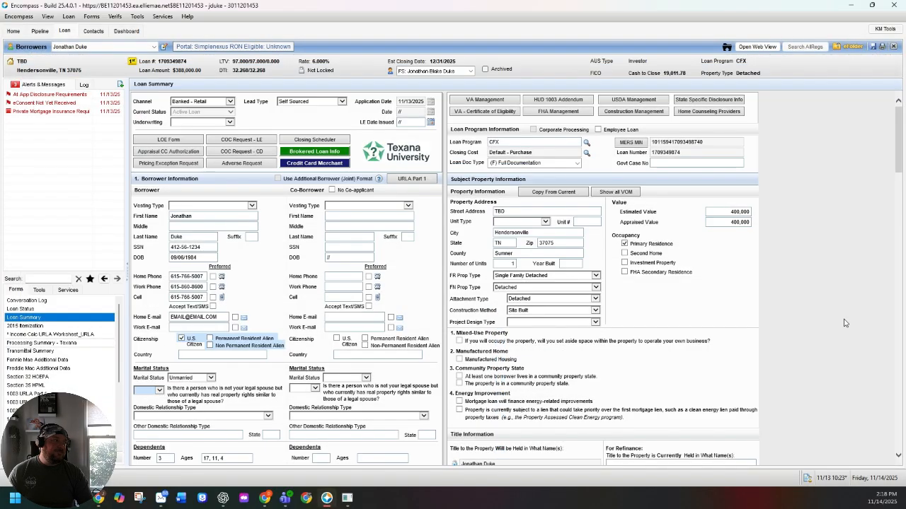
- In the Loan Summary's Terms of Loan, set the Note Rate to 6.250%
left_click_drag(898, 157, 894, 269)
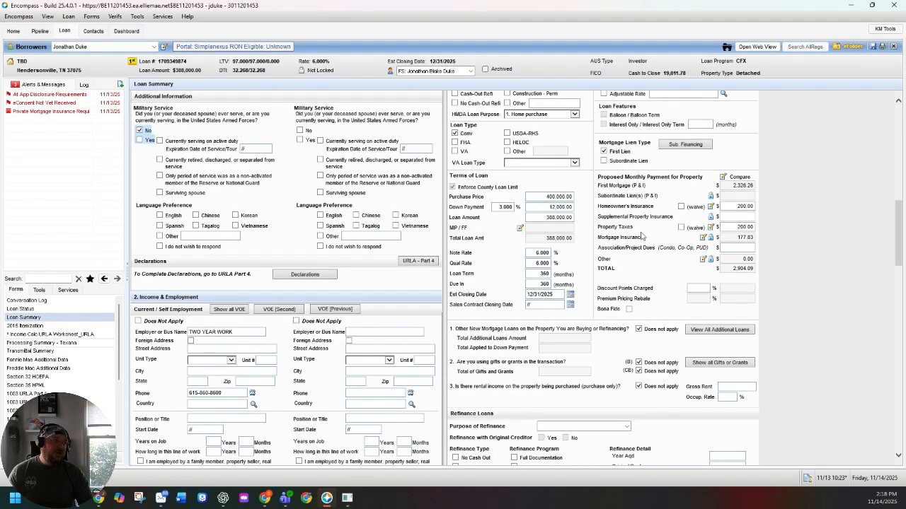
left_click_drag(536, 253, 665, 262)
type("6.")
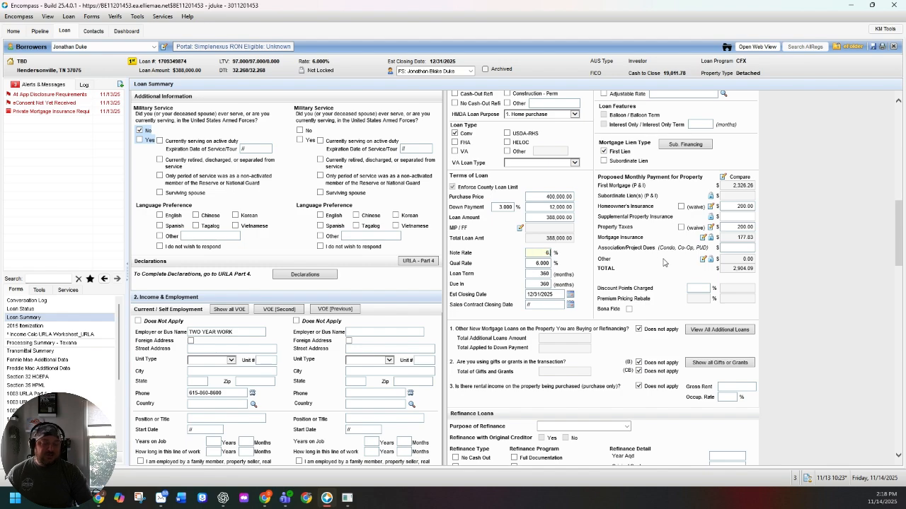
type("250")
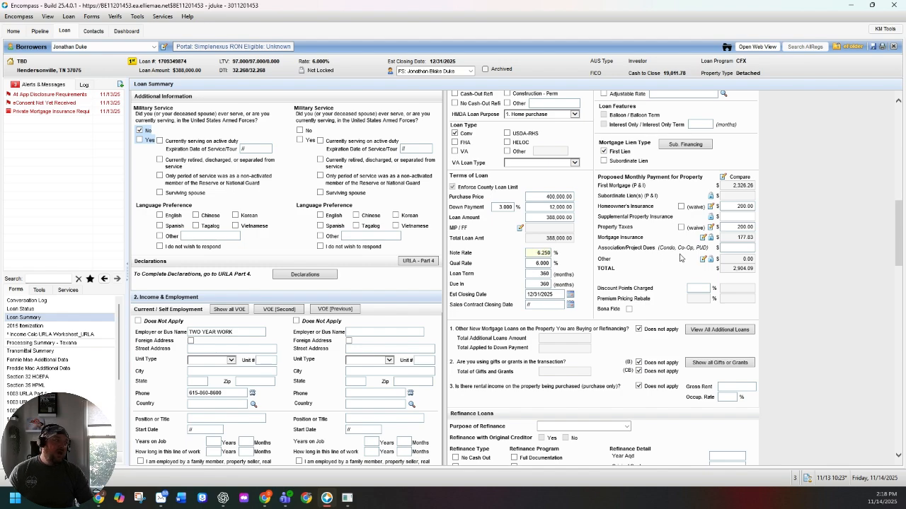
- Set the first monthly mortgage insurance factor to .60% in the MIP/PMI/Guarantee Fee Calculation and apply it
left_click(702, 239)
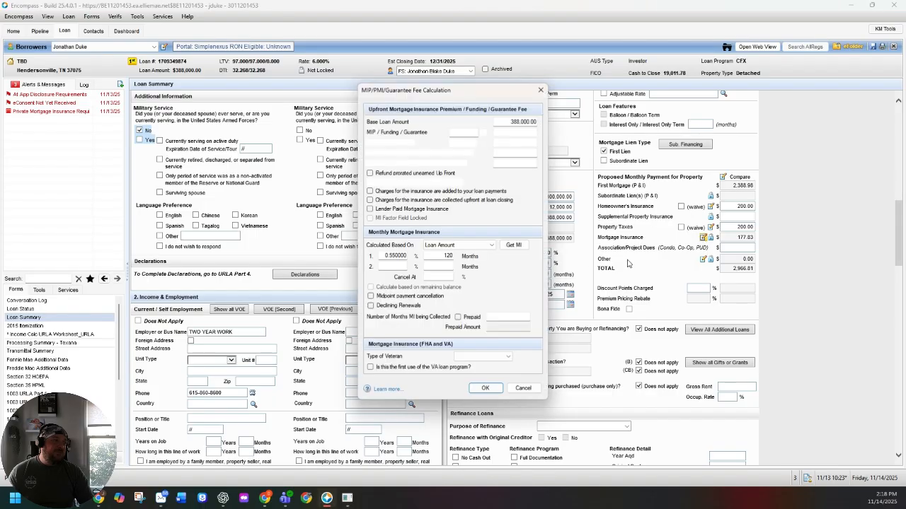
double_click(382, 256)
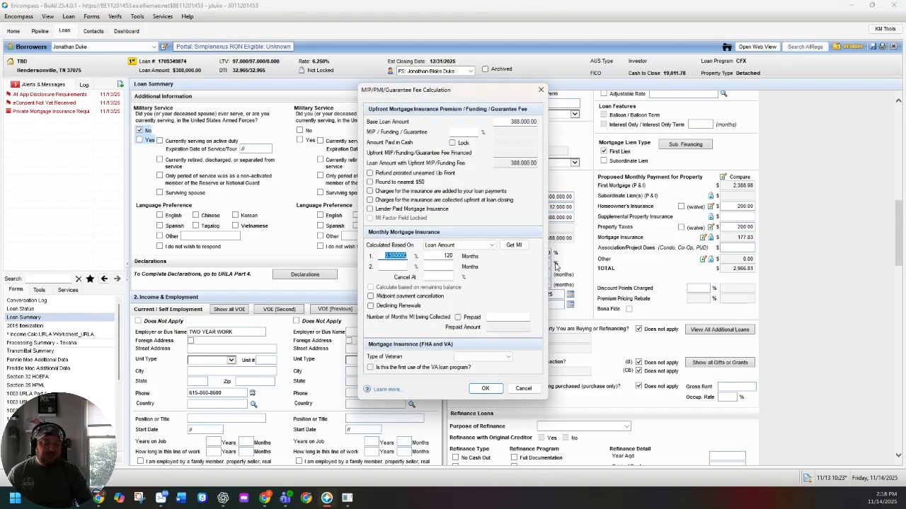
key("BackSpace")
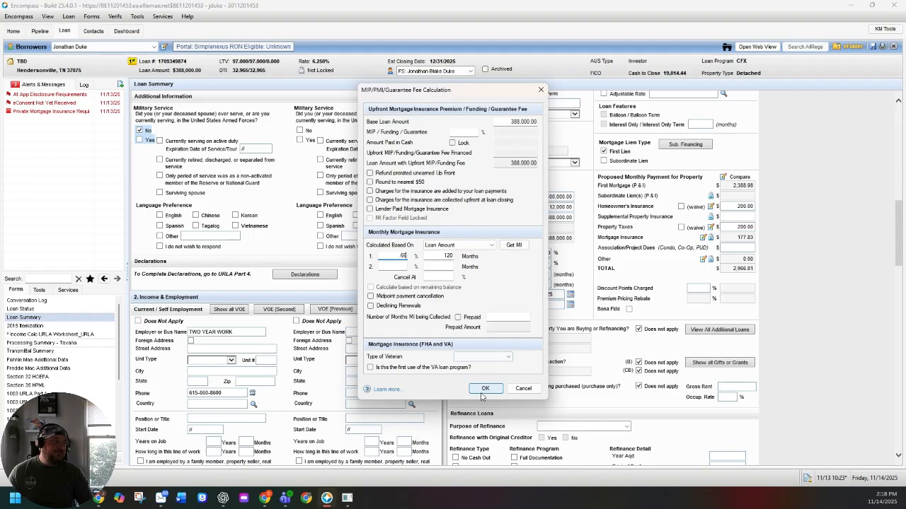
left_click(485, 389)
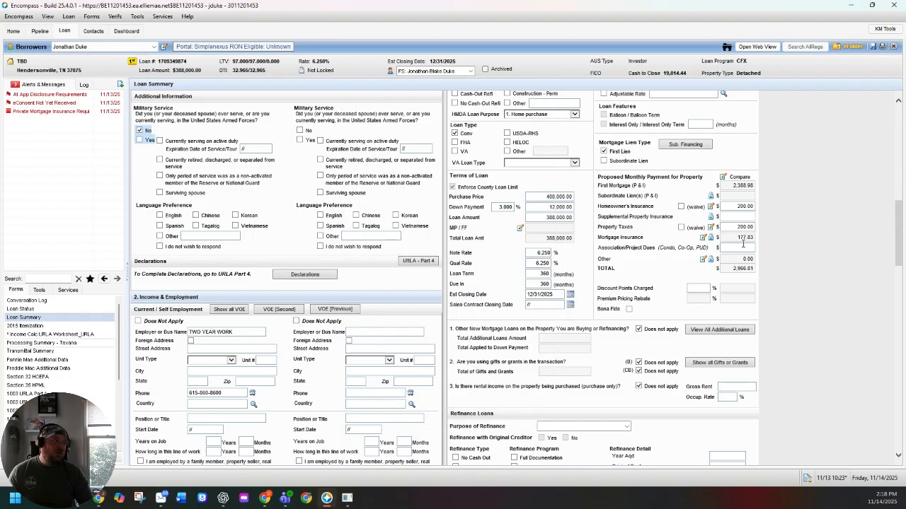